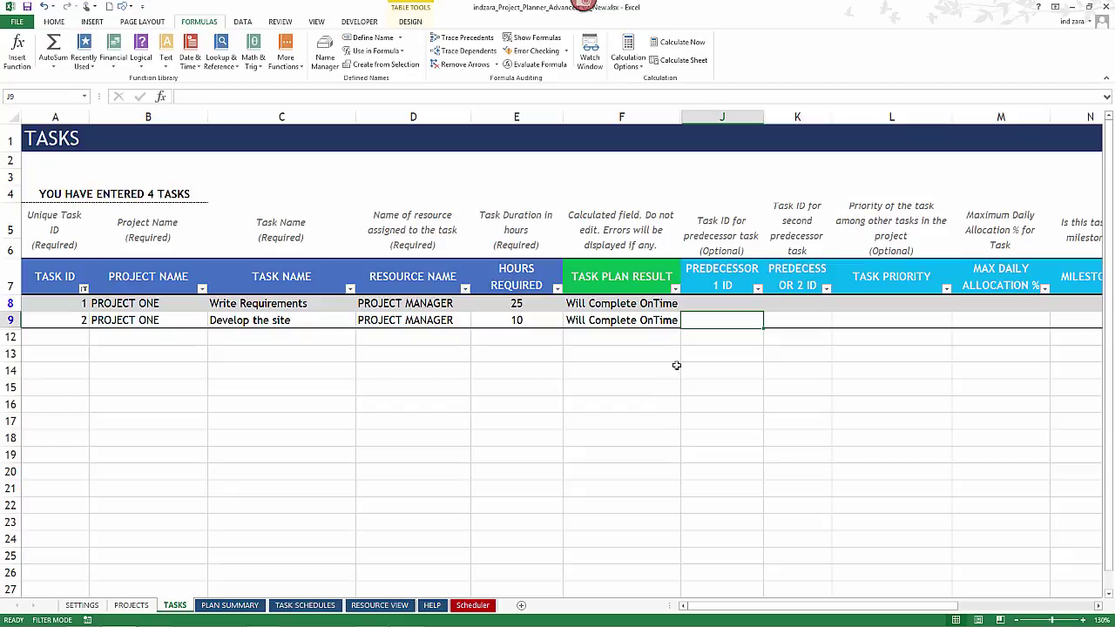
- Try to enter 1 as Predecessor 1 ID for task 1, Write Requirements, and clear the entry again
left_click(706, 310)
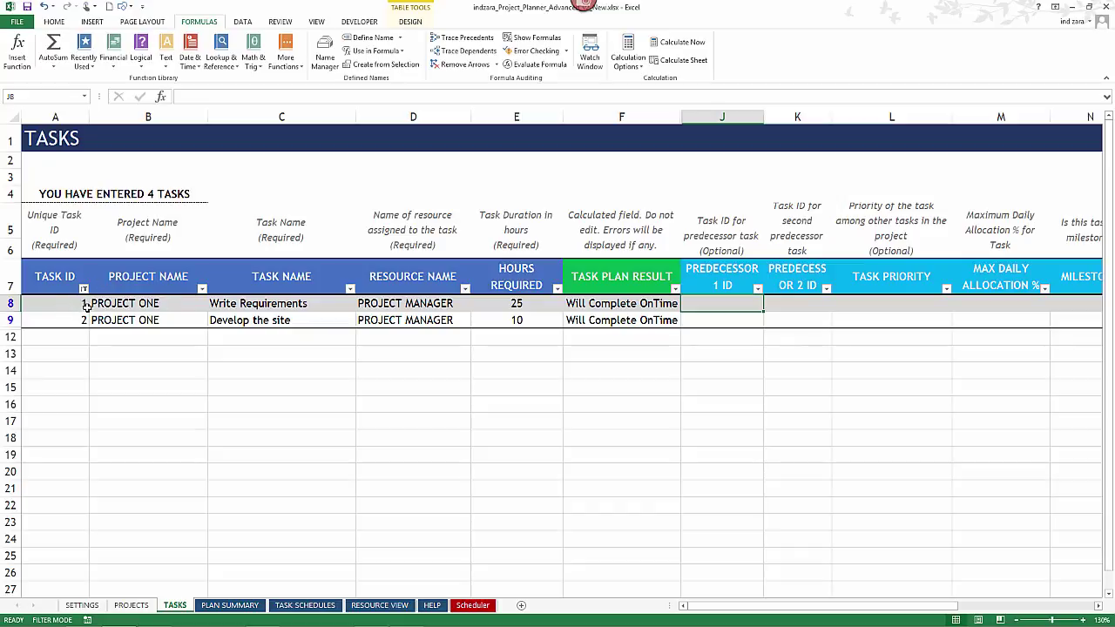
type("1")
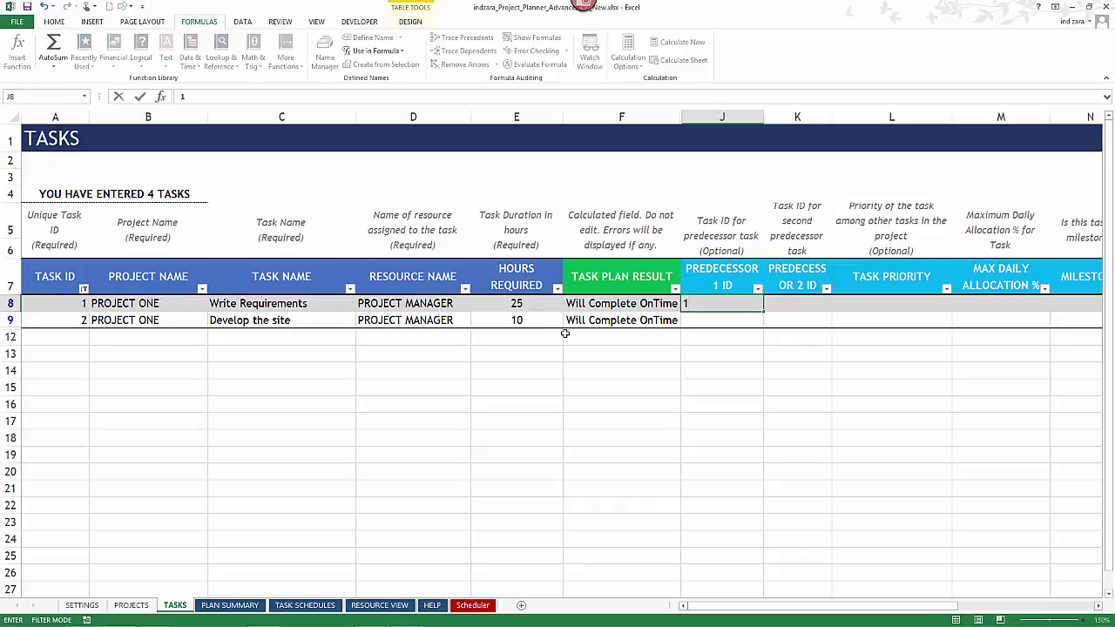
key("Return")
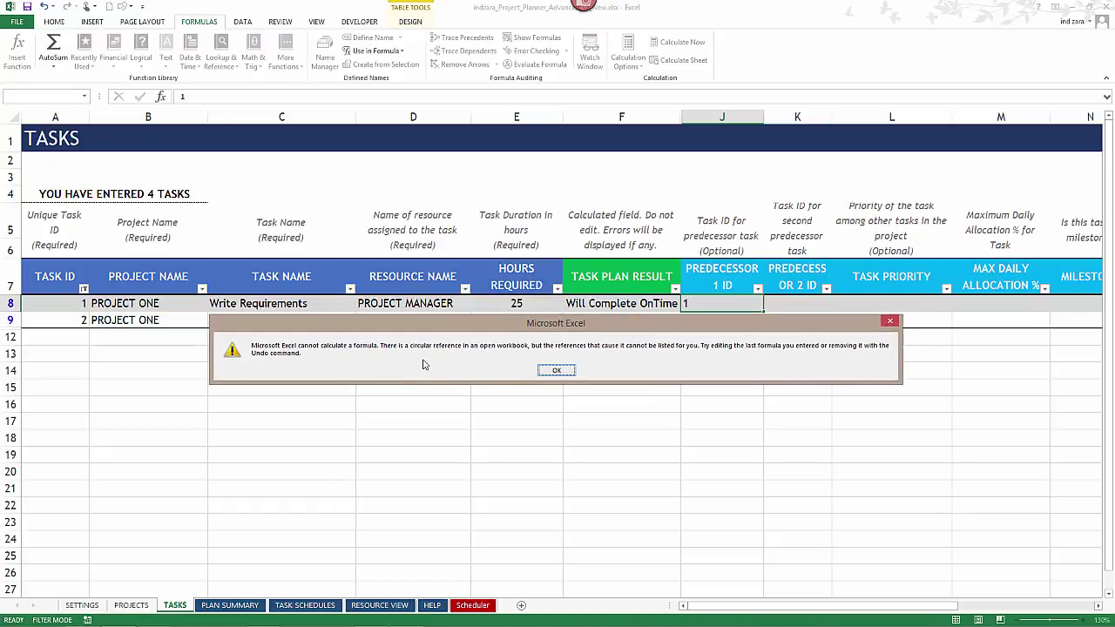
left_click(555, 372)
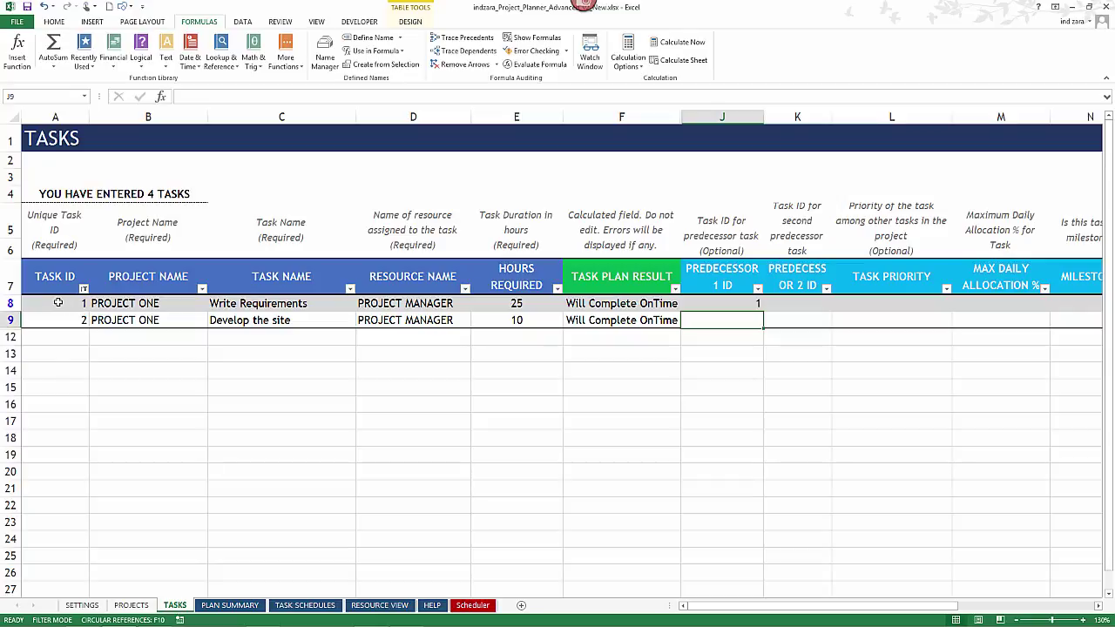
left_click(688, 308)
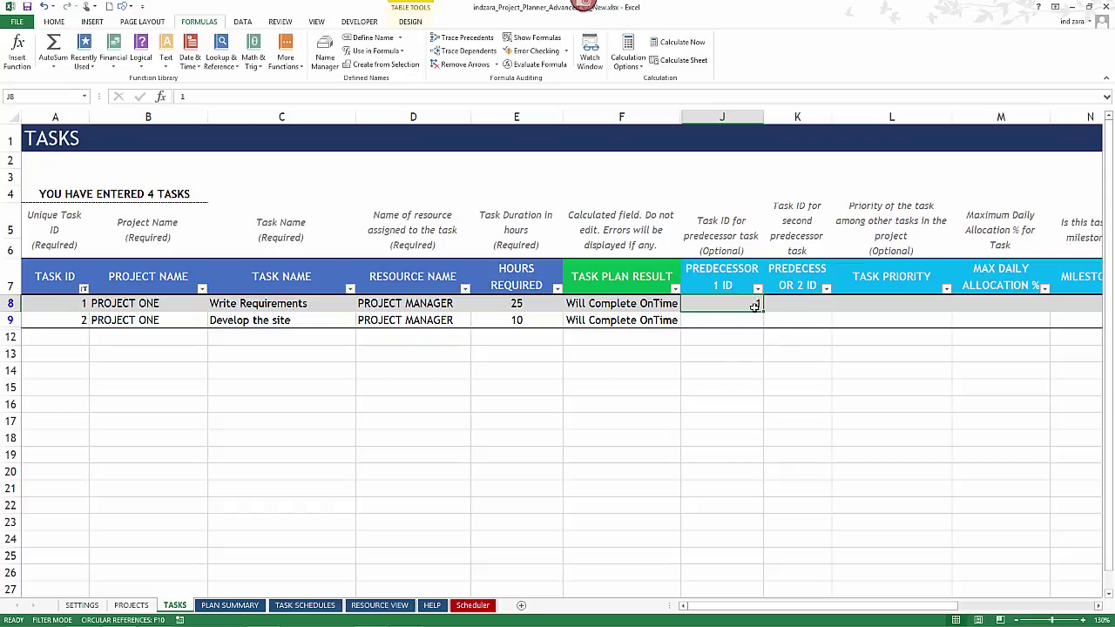
key("Delete")
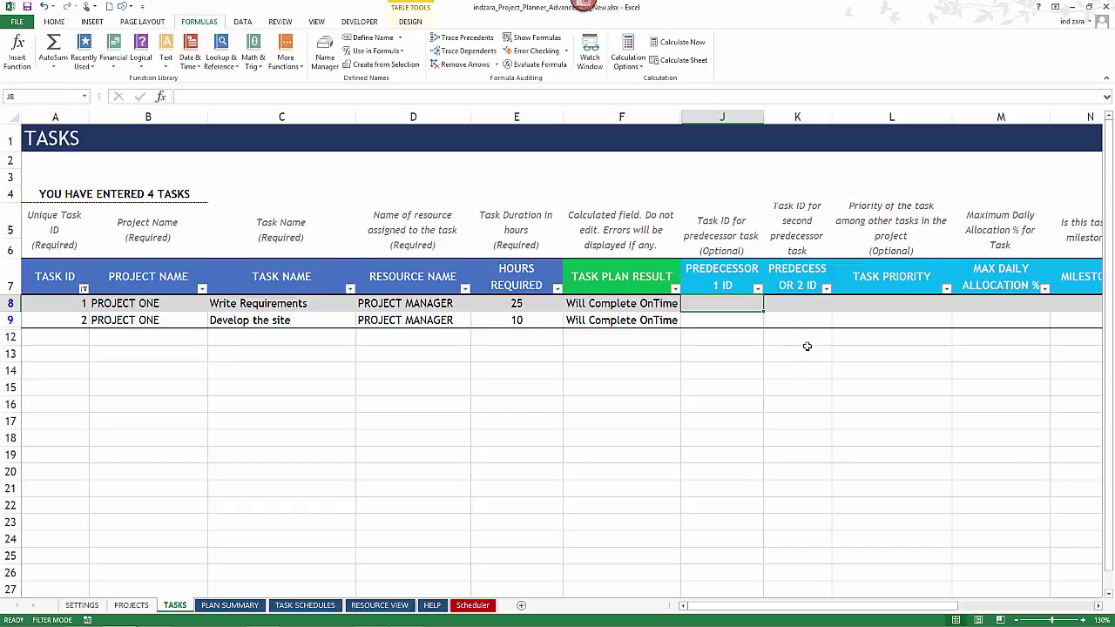
- Set the Predecessor 1 ID of task 2, Develop the site, to 1
left_click(756, 320)
type("1")
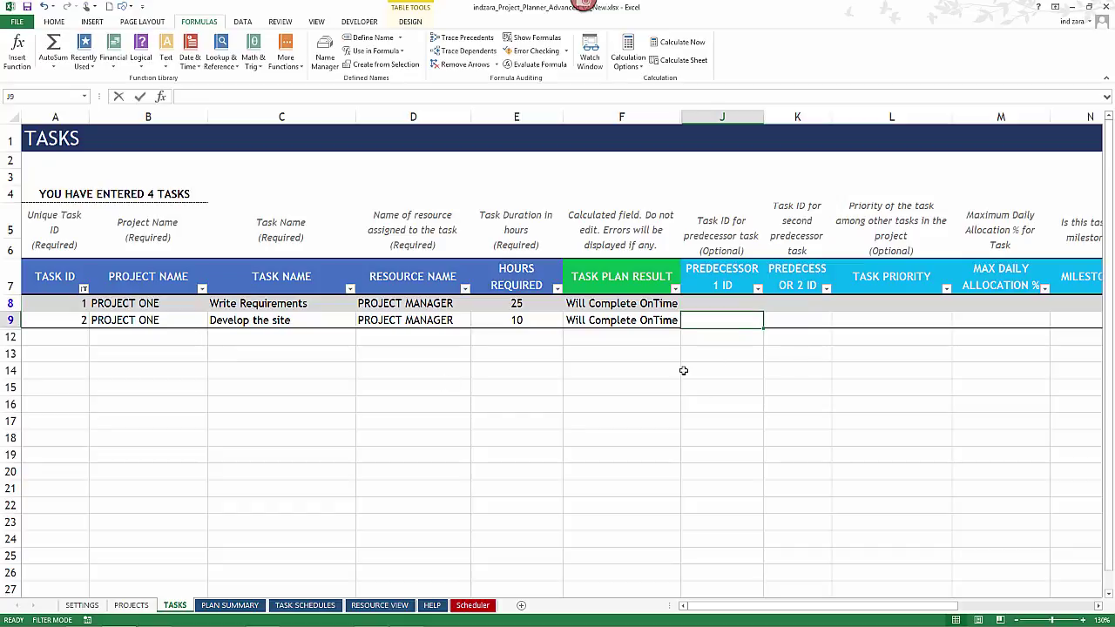
key("Up")
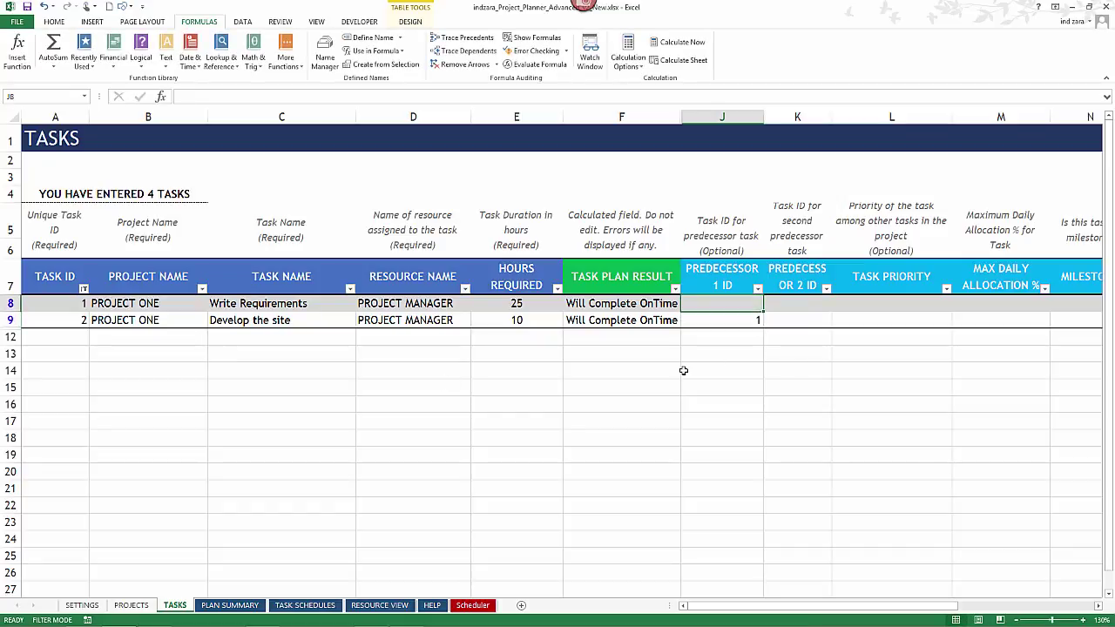
- Try to enter 2 as Predecessor 1 ID for task 1, Write Requirements, and empty the cell again
type("2")
key("Return")
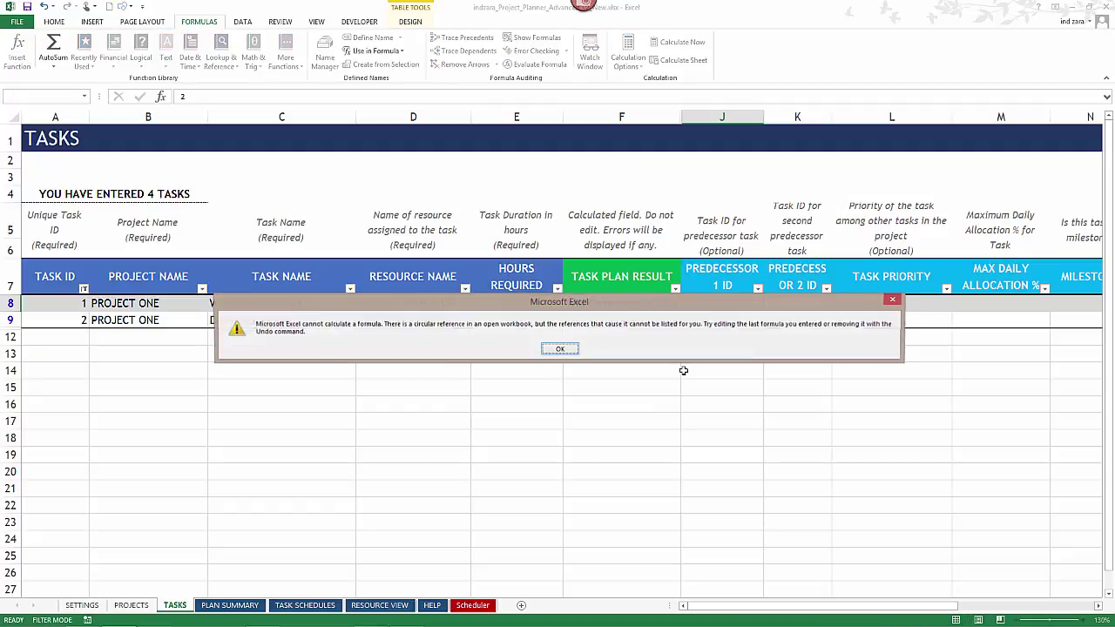
left_click(561, 349)
left_click(747, 305)
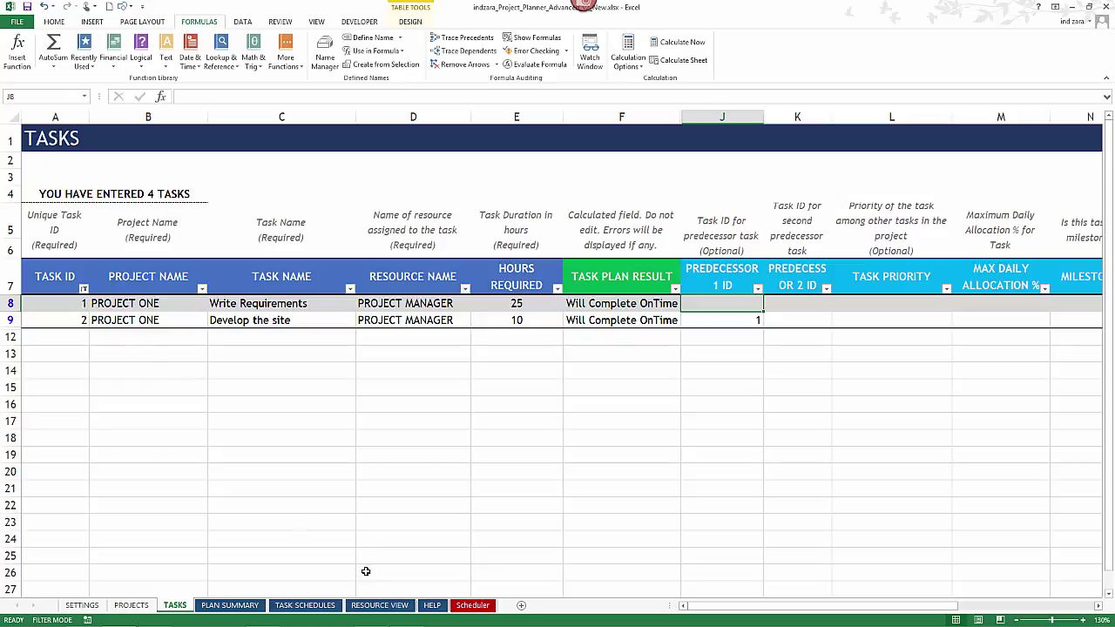
- Check the daily Gantt chart of both tasks on the Task Schedules sheet and return to the Tasks sheet
left_click(305, 604)
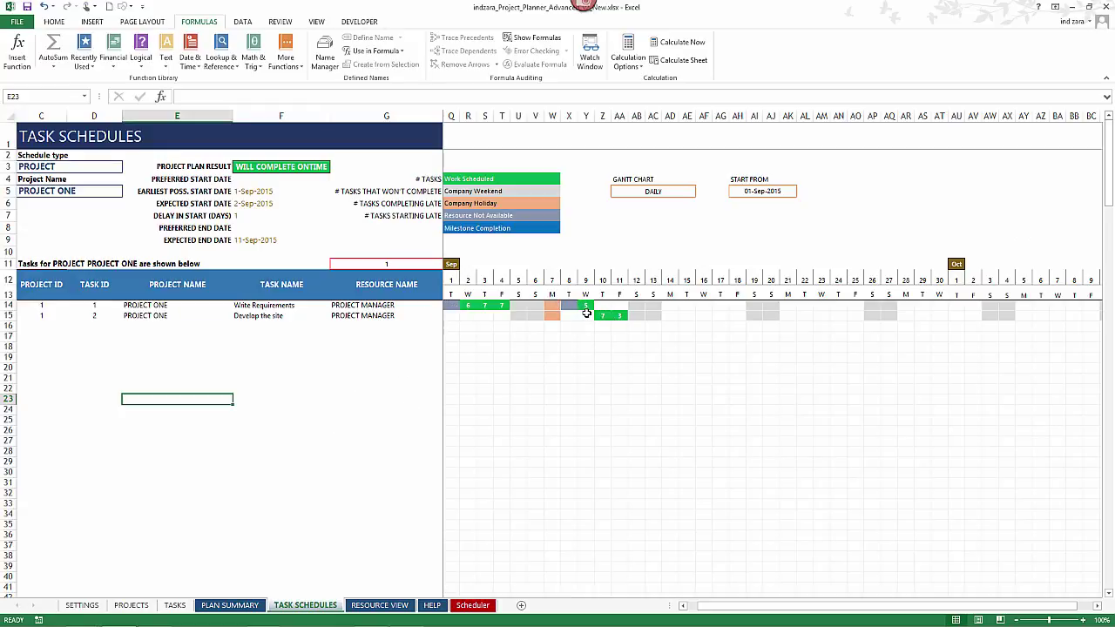
left_click(177, 604)
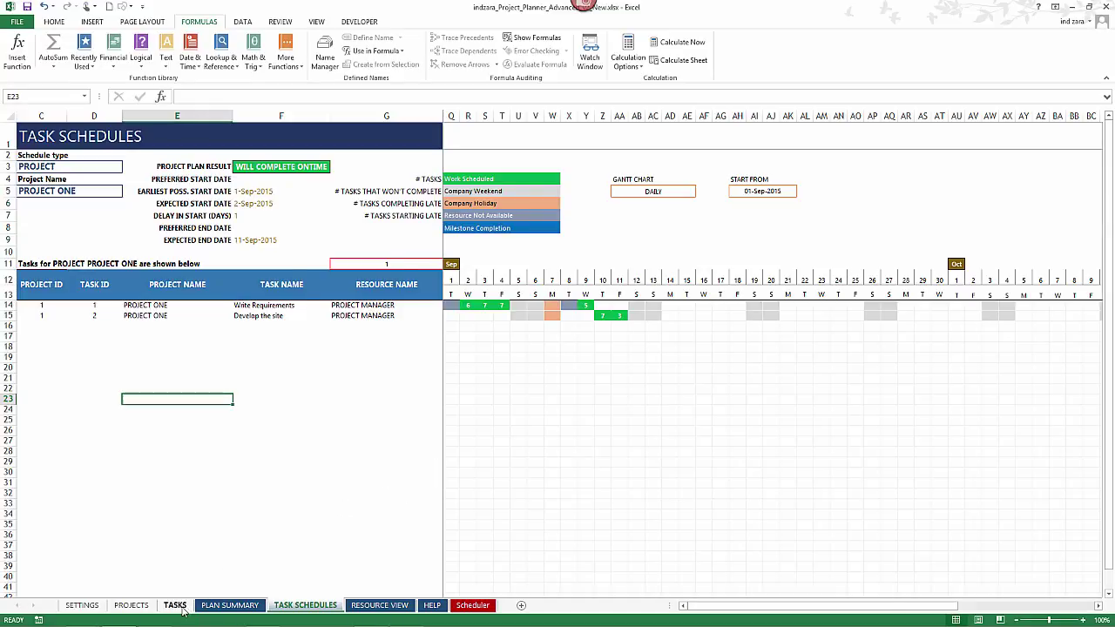
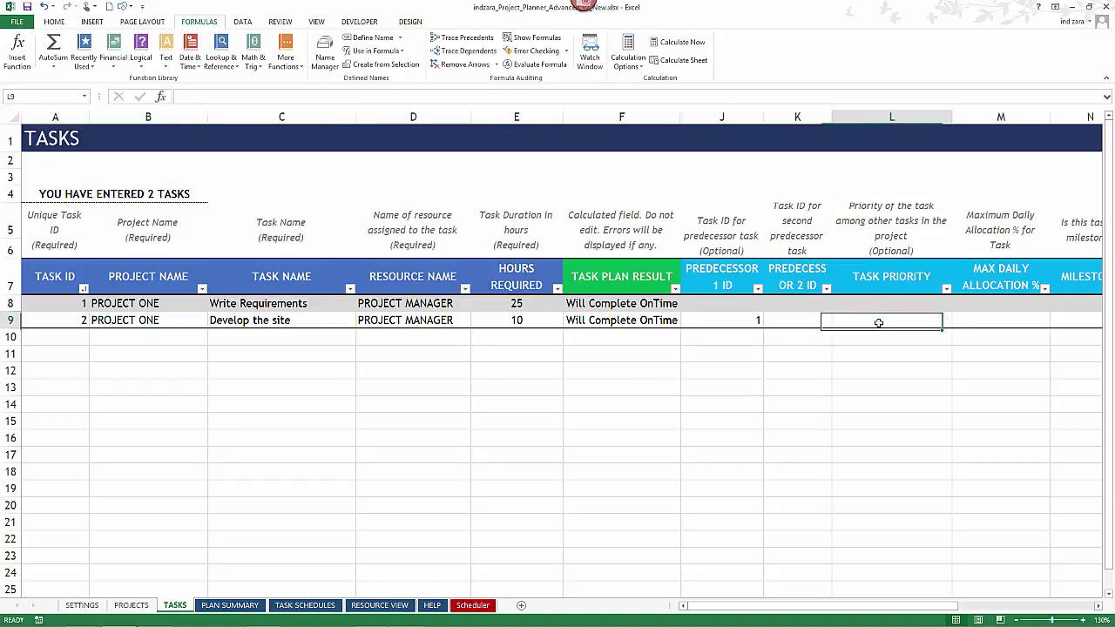
- Enter a task priority of 1 for Write Requirements and 2 for Develop the site
left_click(876, 302)
type("1")
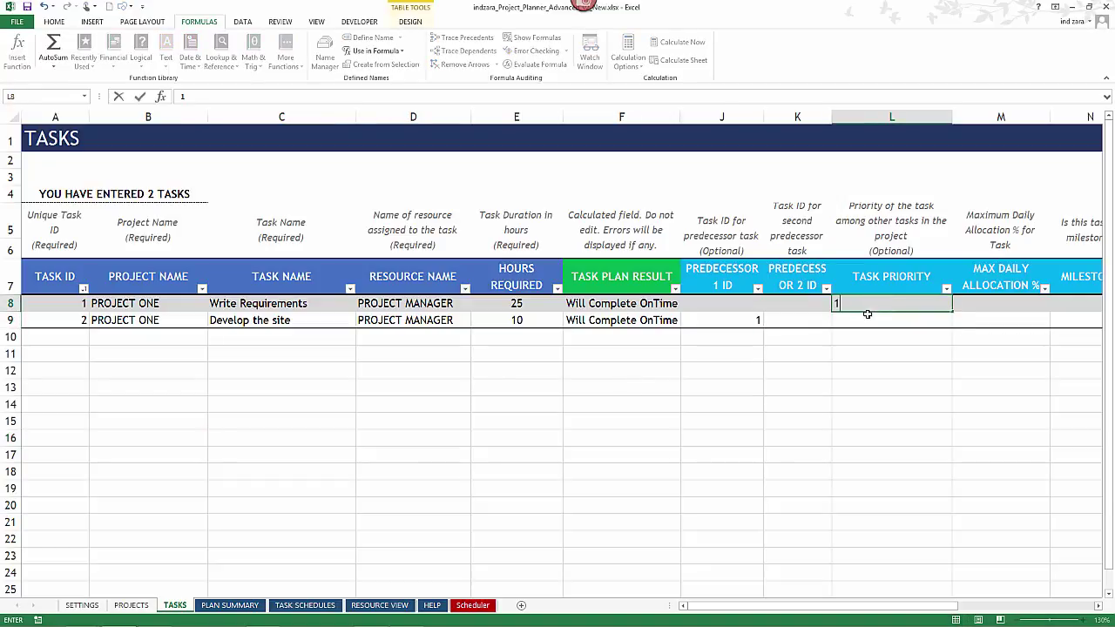
key("Return")
type("2")
key("Up")
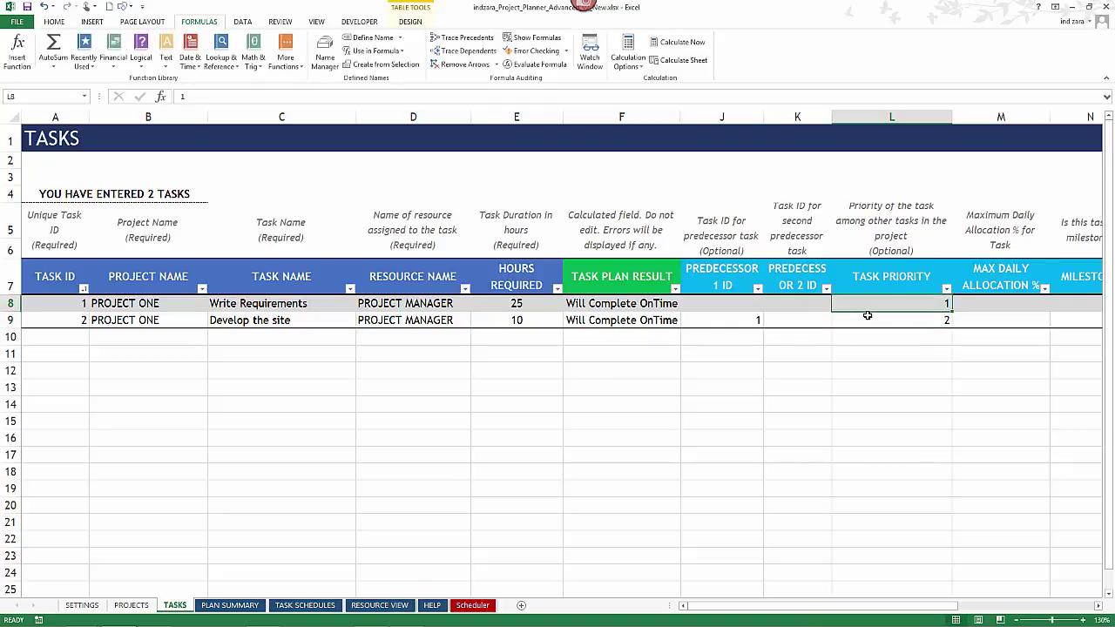
- Try reversing the task priorities, with 1 for Develop the site and 2 for Write Requirements
left_click(868, 316)
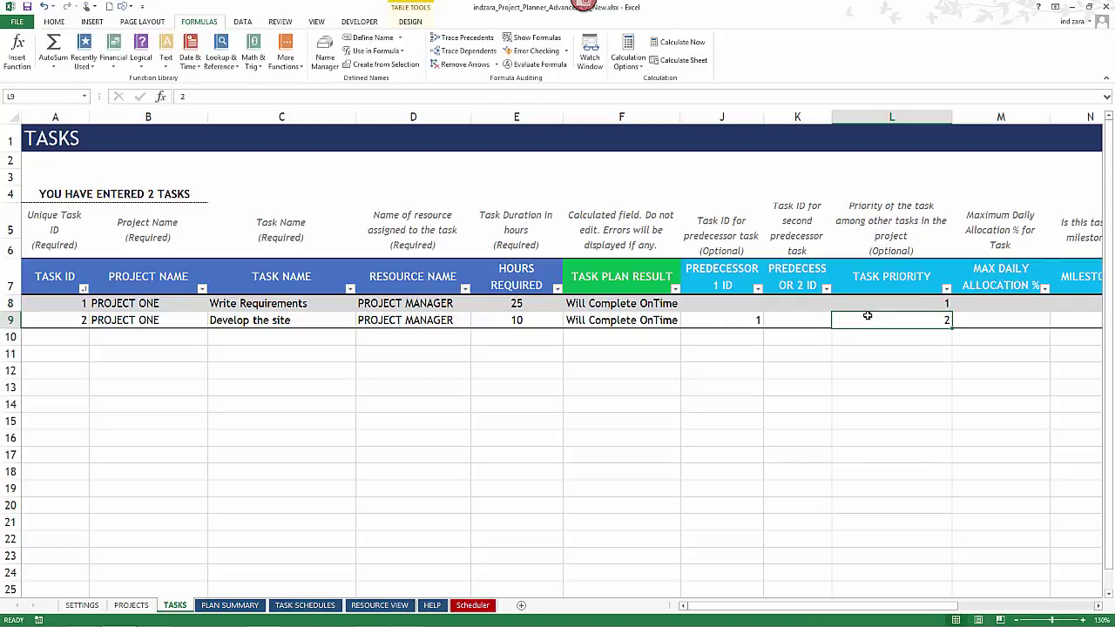
type("1")
key("Up")
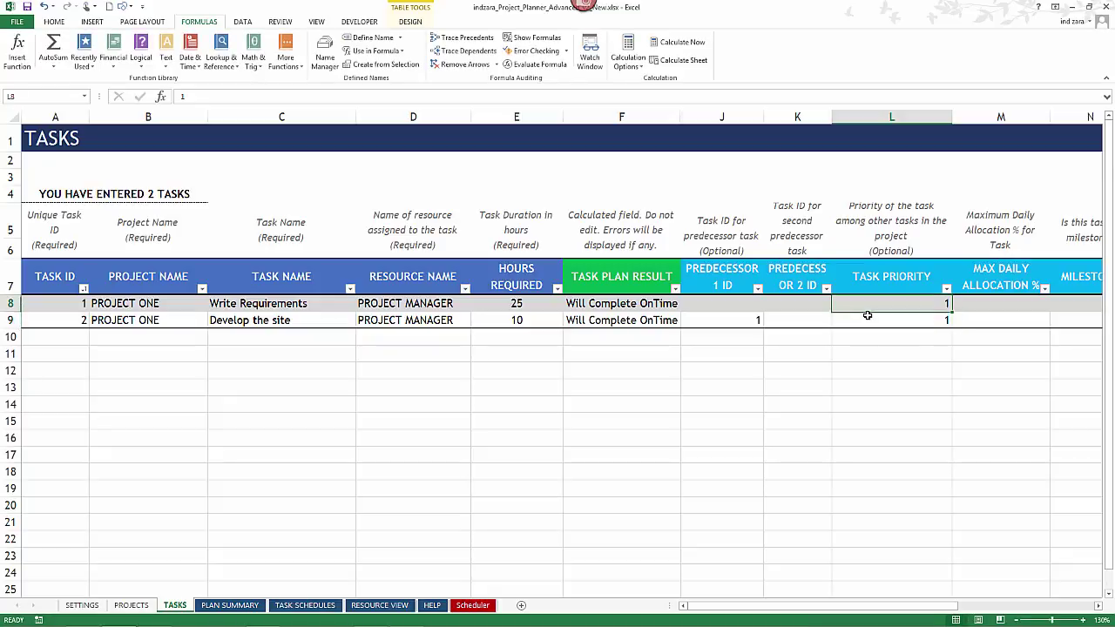
type("2")
key("Return")
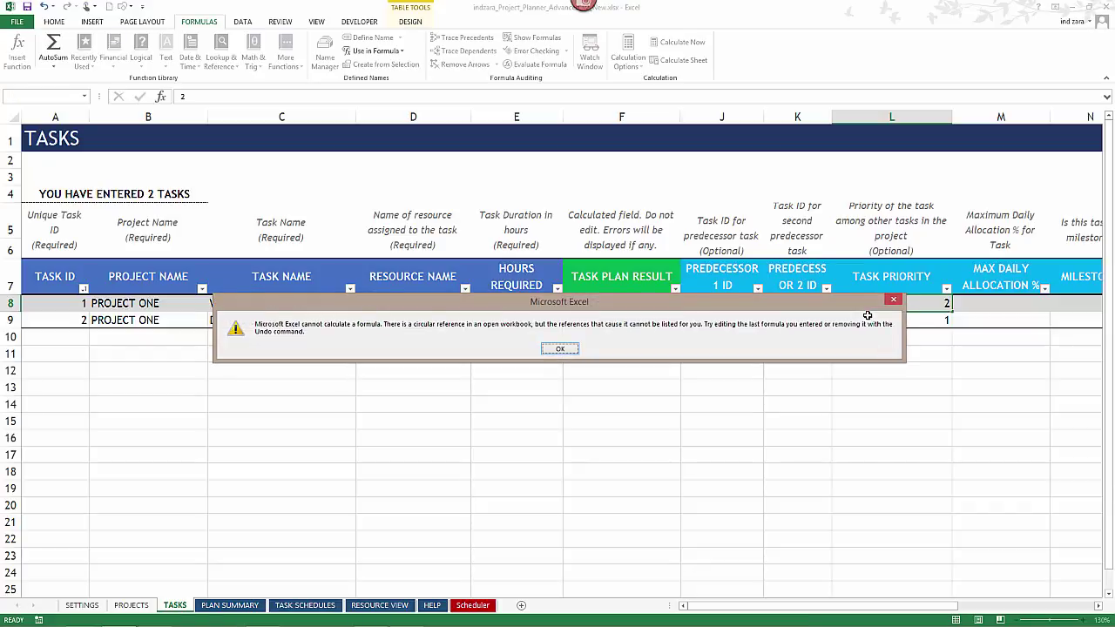
left_click_drag(816, 305, 811, 364)
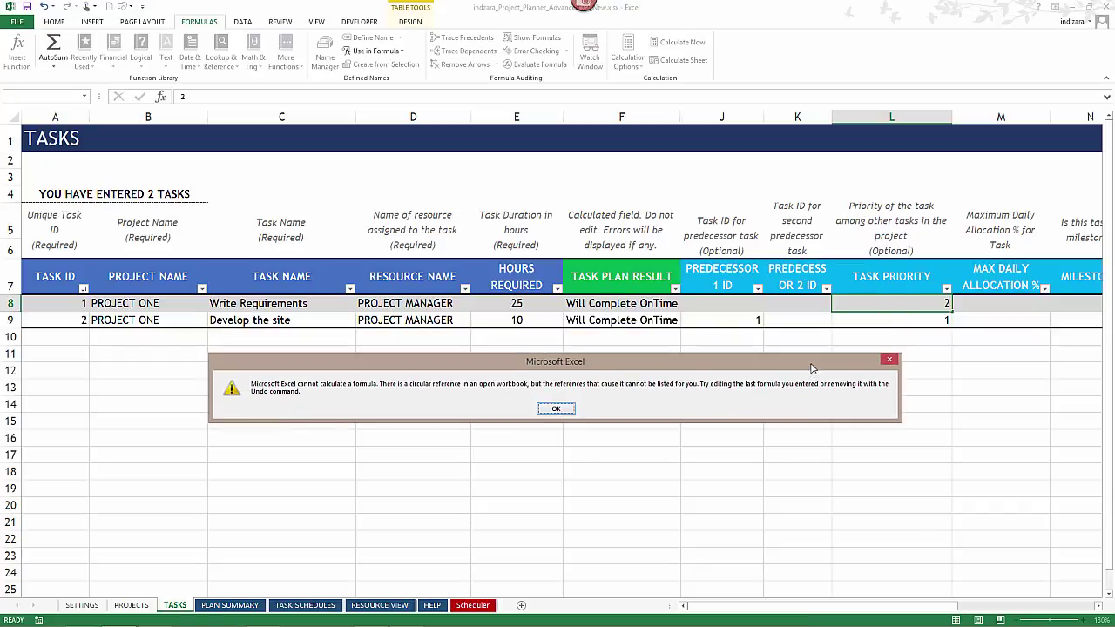
left_click(562, 411)
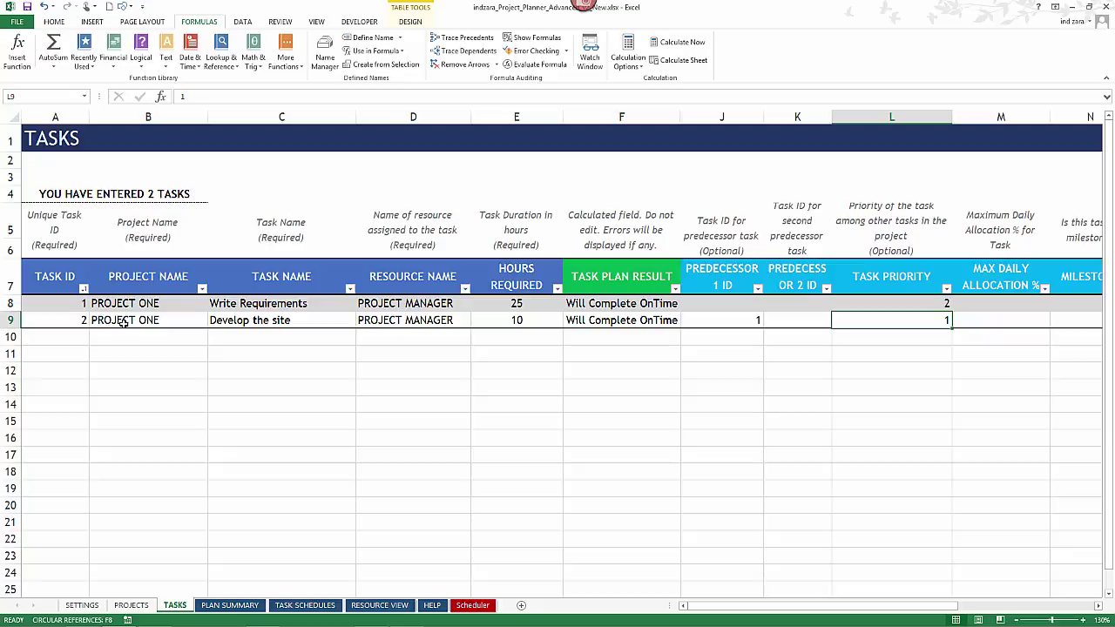
- Review the conflicting predecessor and priorities, and restore priority 1 for Write Requirements and 2 for Develop the site
left_click(754, 321)
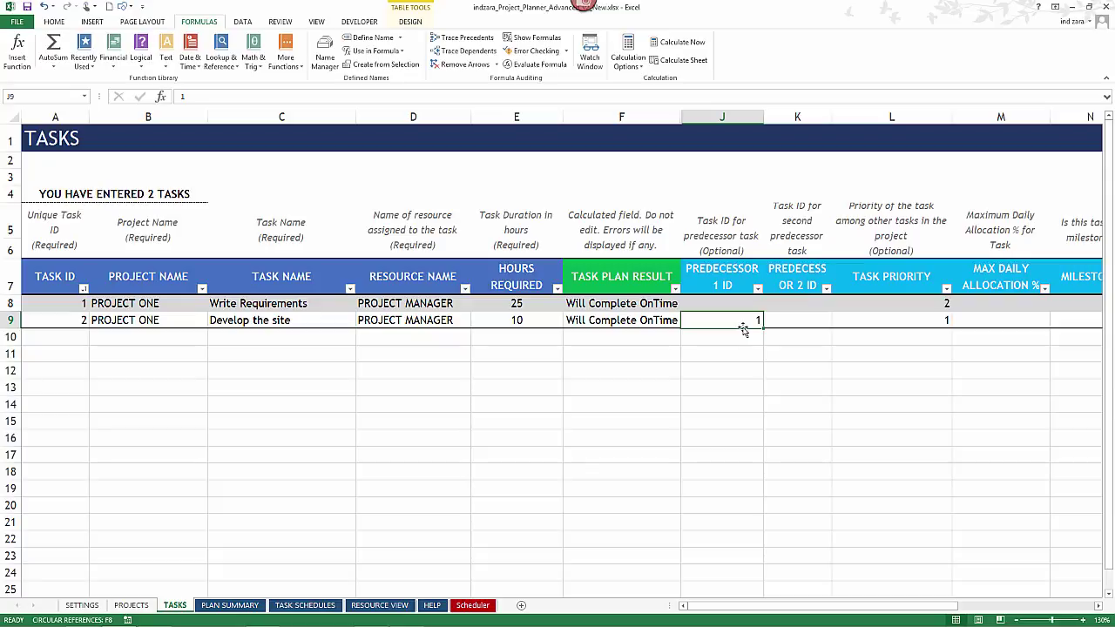
left_click(938, 304)
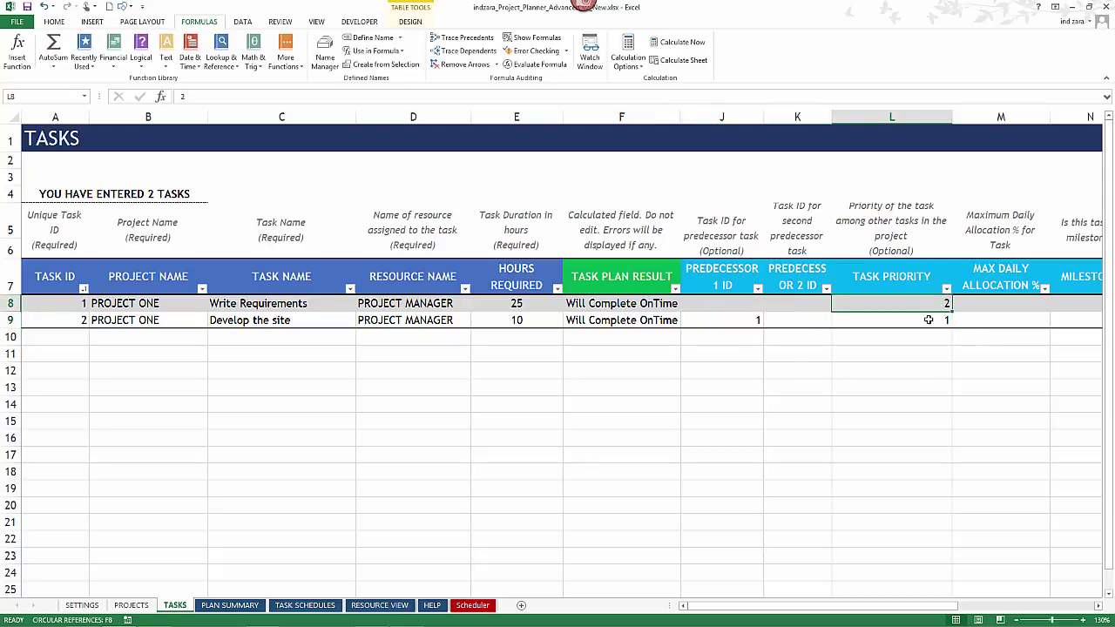
left_click(927, 320)
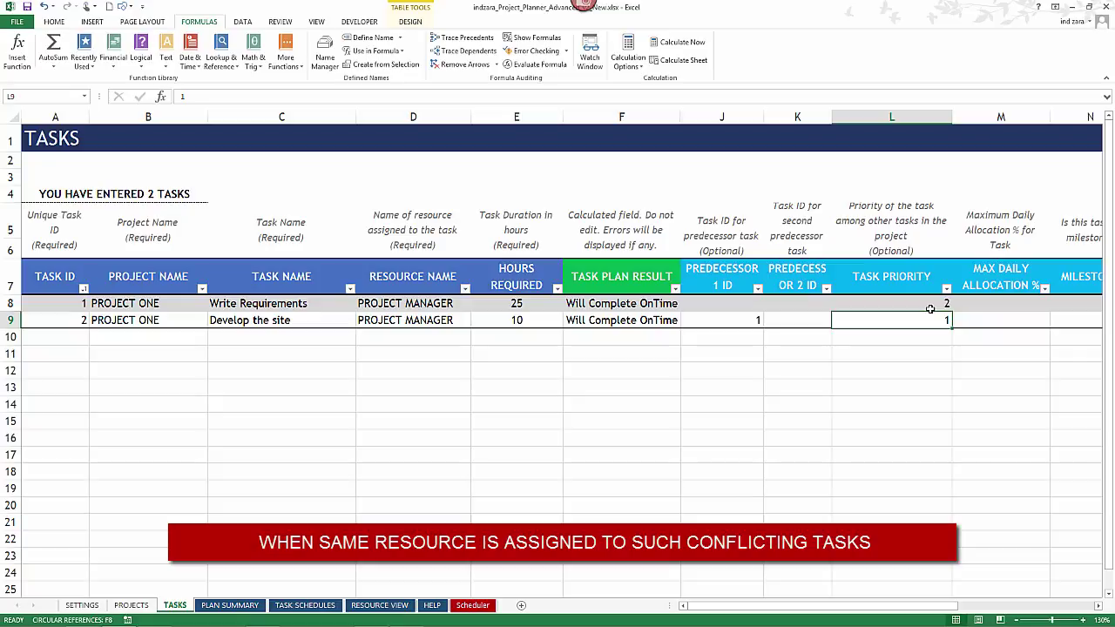
left_click(932, 305)
type("1")
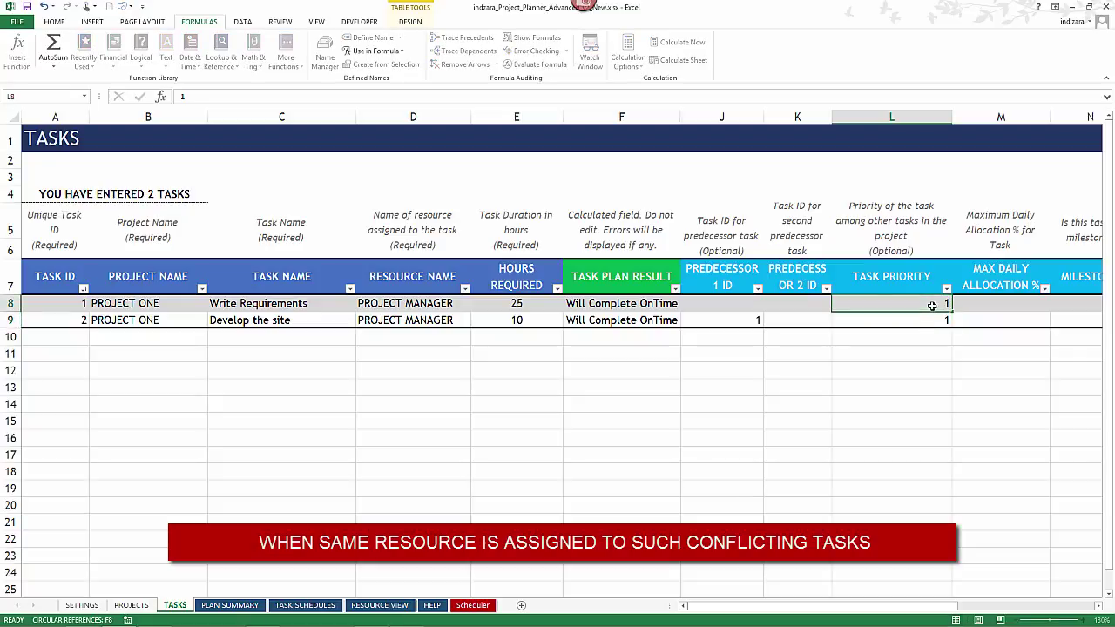
key("Return")
type("2")
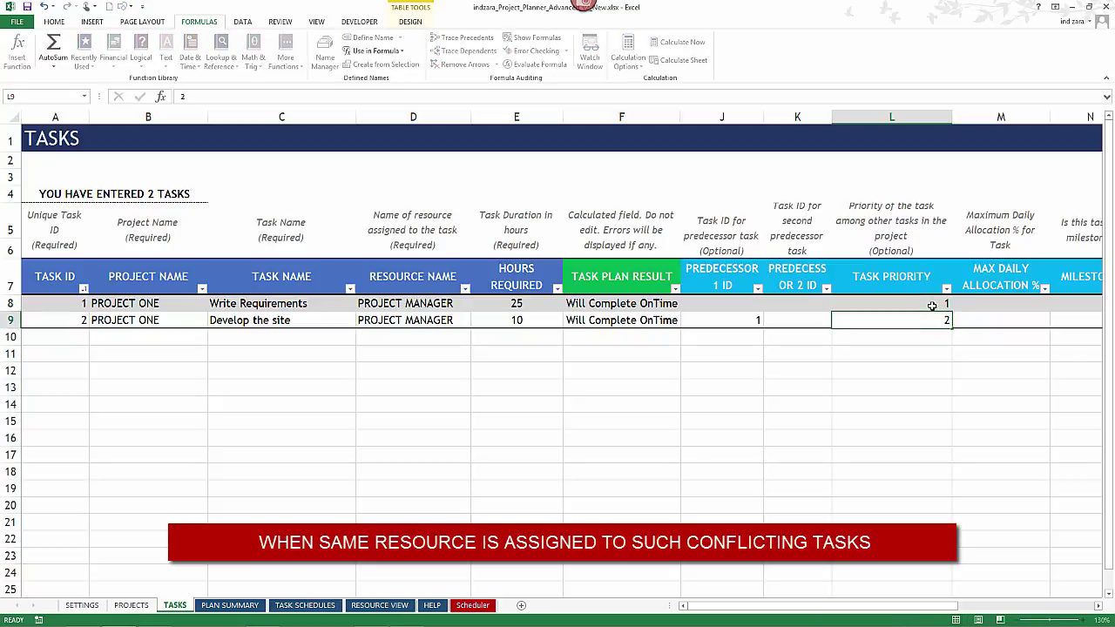
- Clear the task priorities of both Write Requirements and Develop the site
left_click(930, 305)
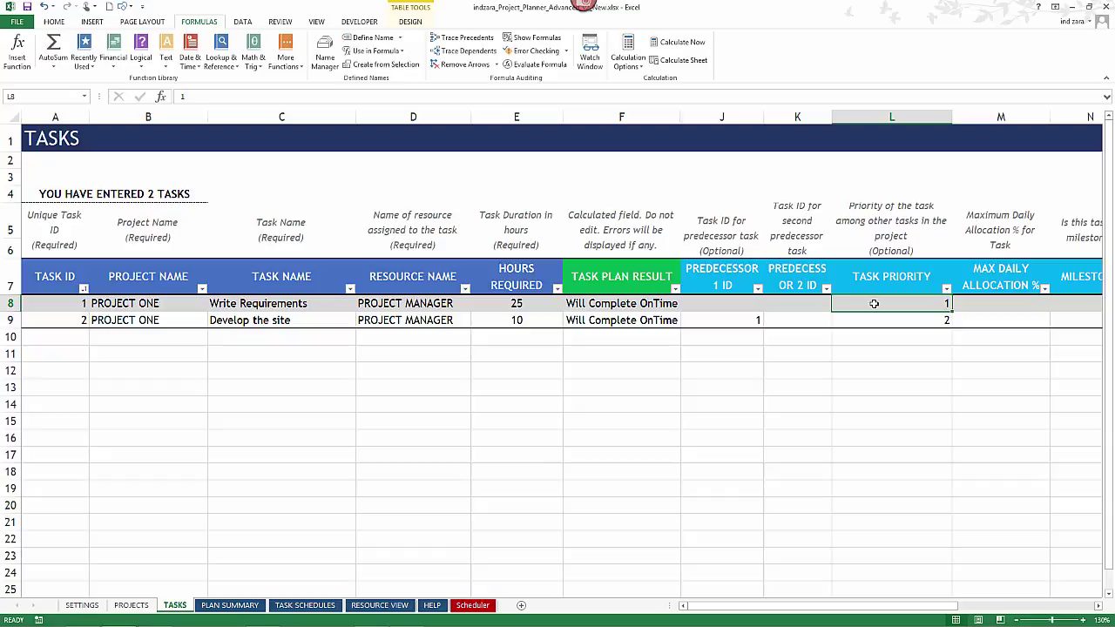
left_click_drag(873, 303, 873, 317)
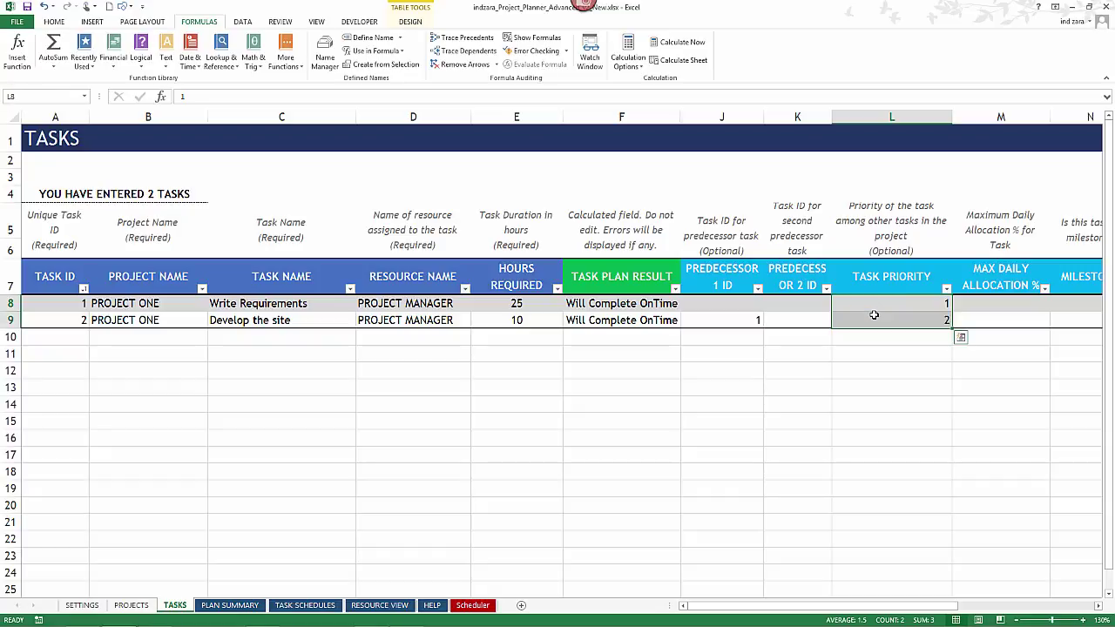
key("Delete")
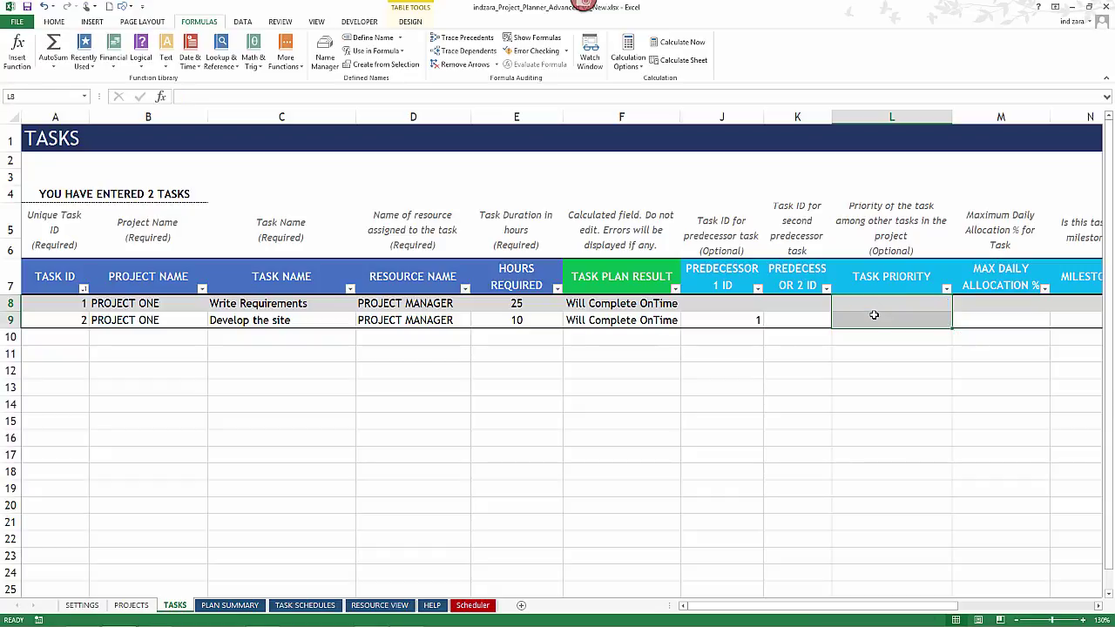
left_click(849, 355)
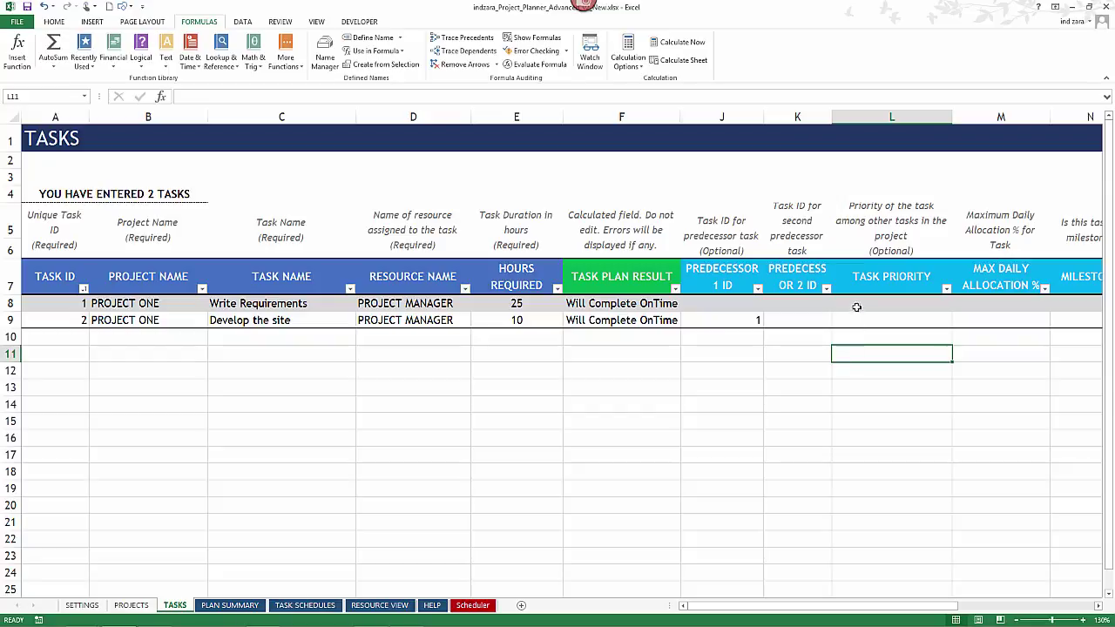
- Clear the Predecessor 1 ID of Develop the site and set that of Write Requirements to 2
left_click(754, 319)
key("Up")
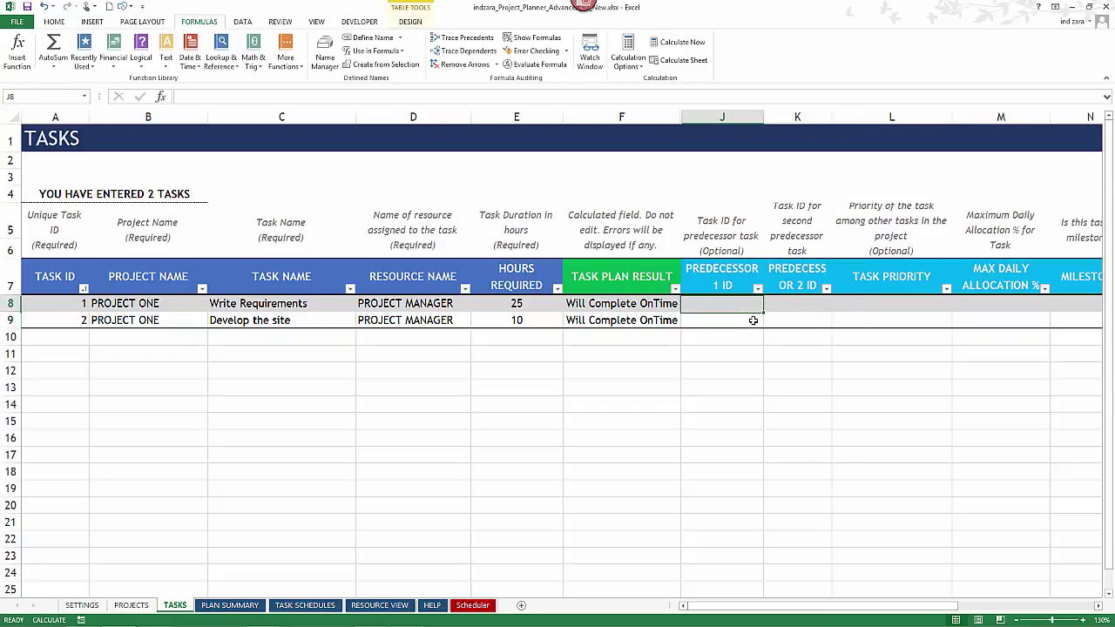
type("2")
key("ctrl+Return")
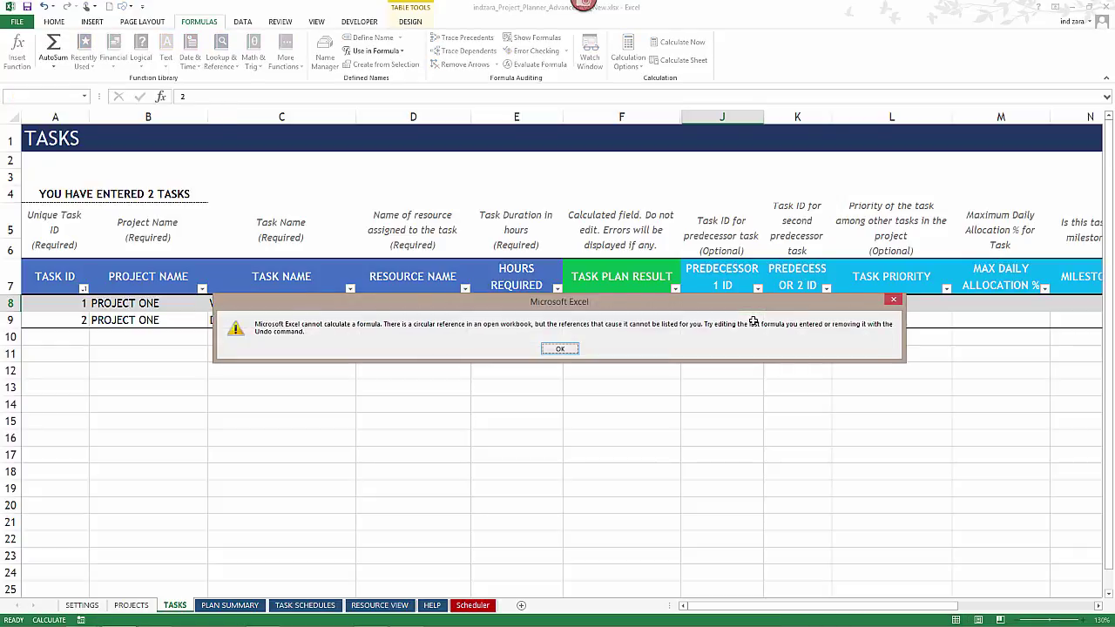
left_click_drag(756, 318, 755, 393)
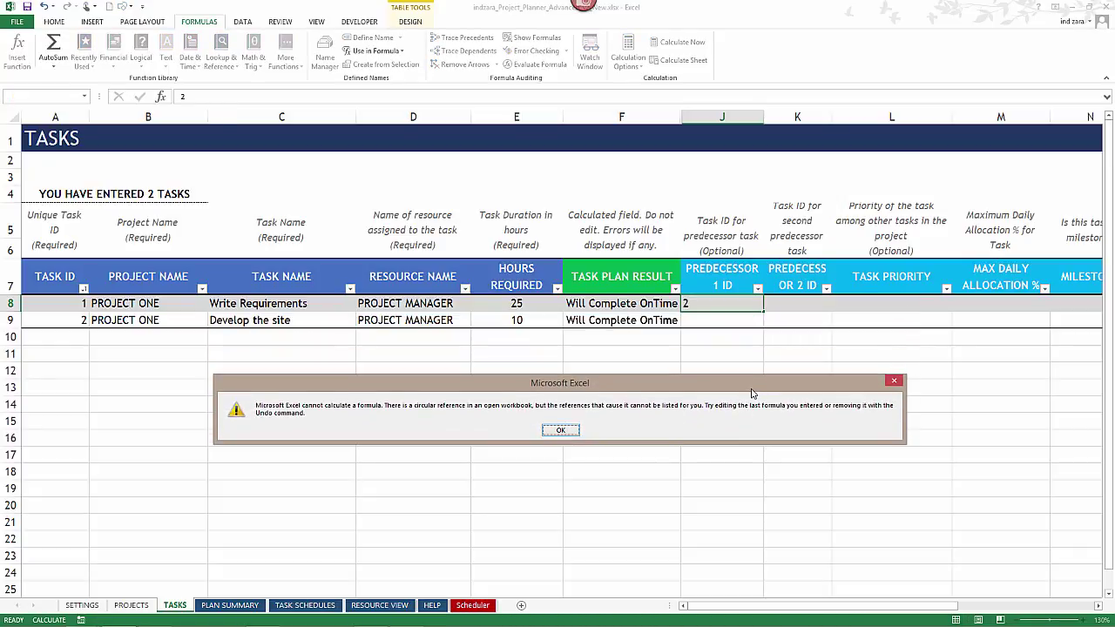
left_click(566, 430)
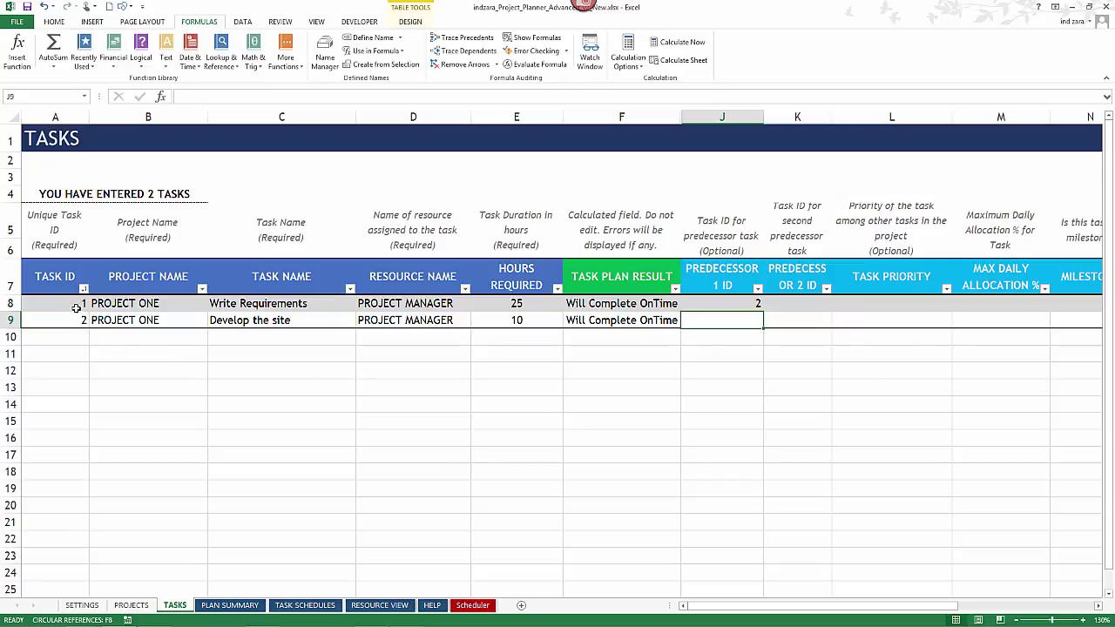
left_click(710, 303)
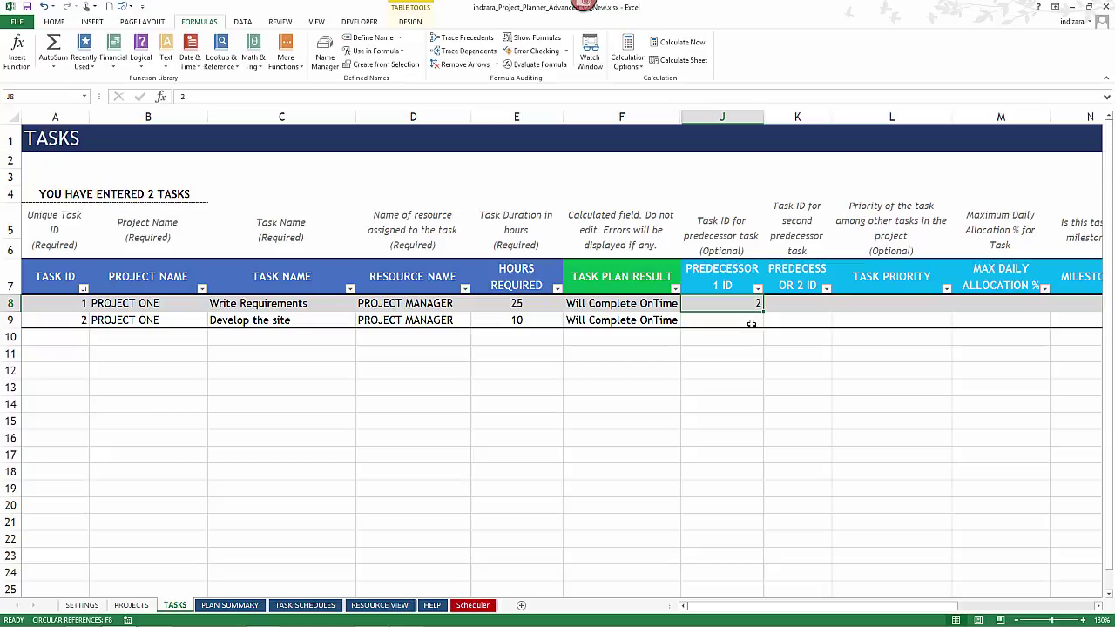
left_click(845, 317)
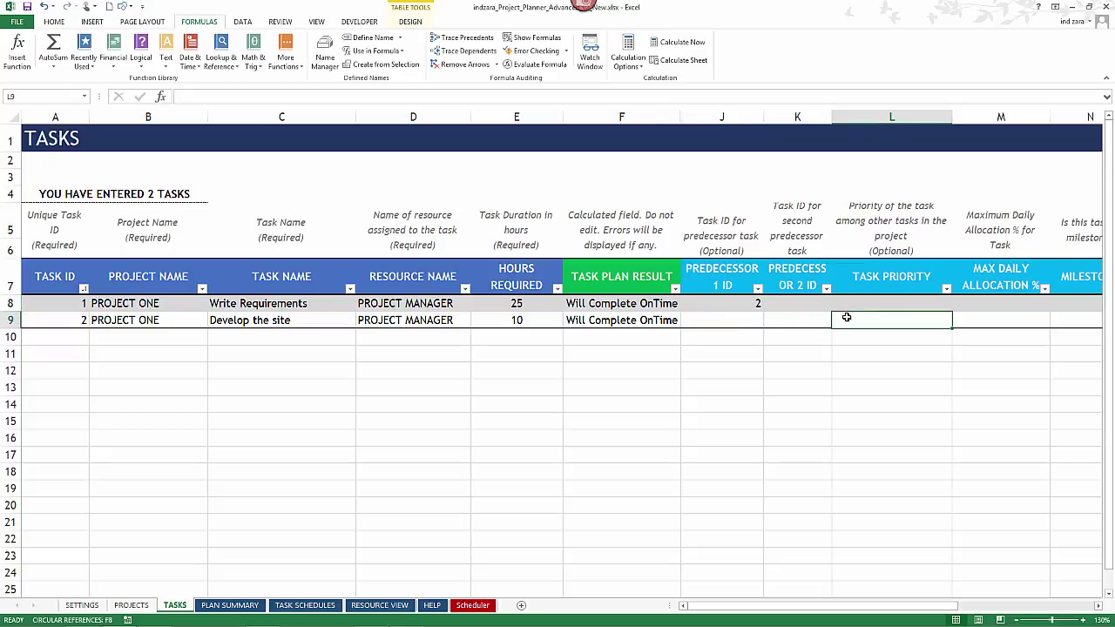
- Set the task priority of Develop the site to 1 and that of Write Requirements to 2
type("1")
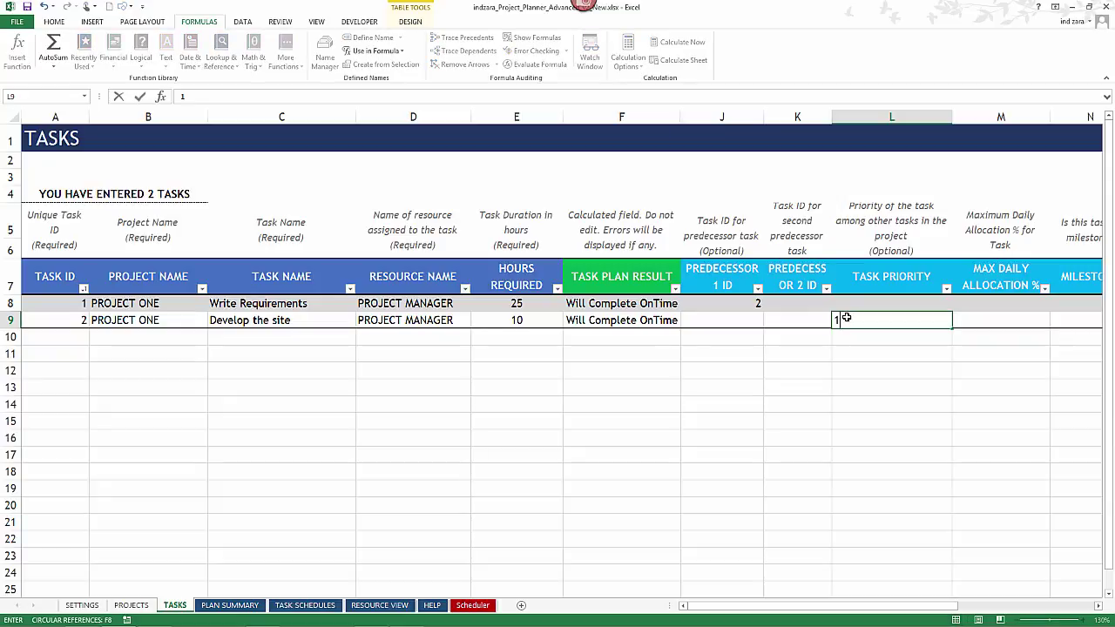
key("Up")
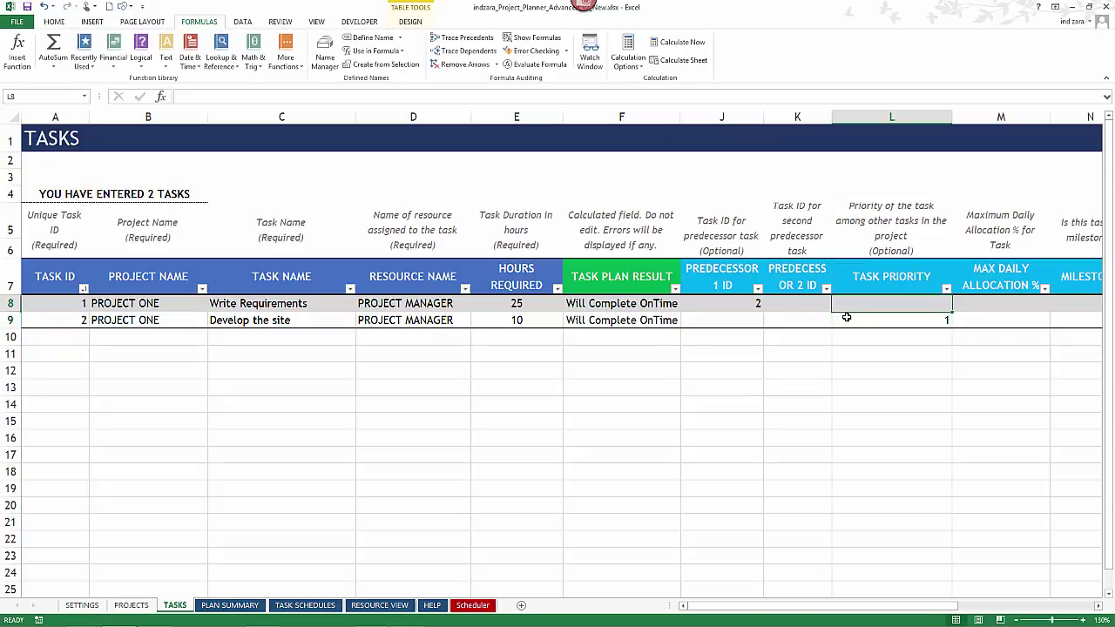
type("2")
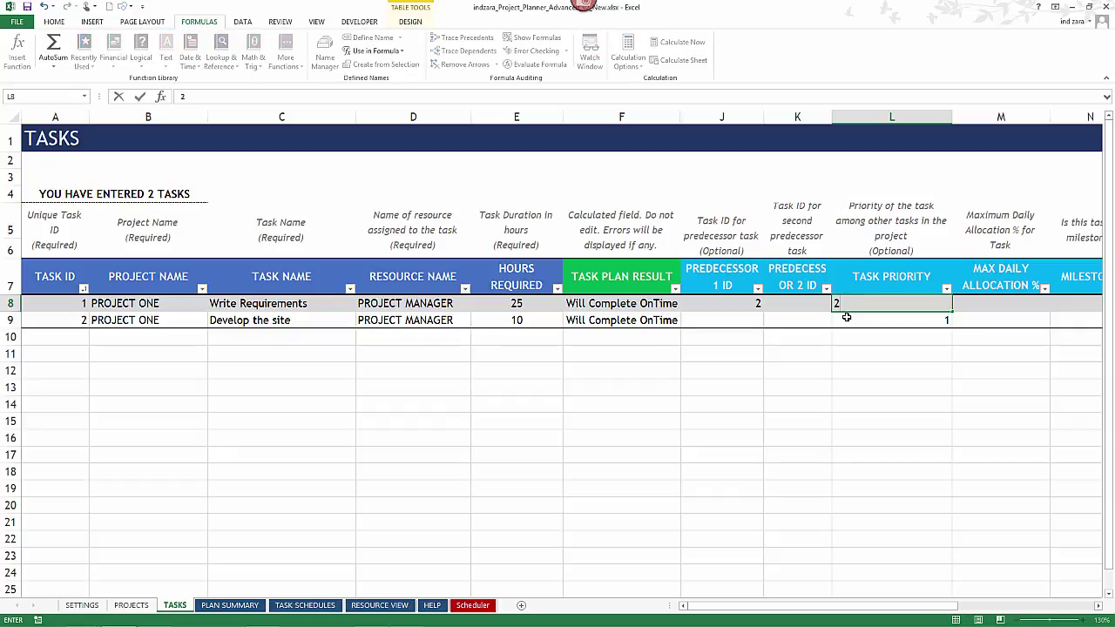
key("Return")
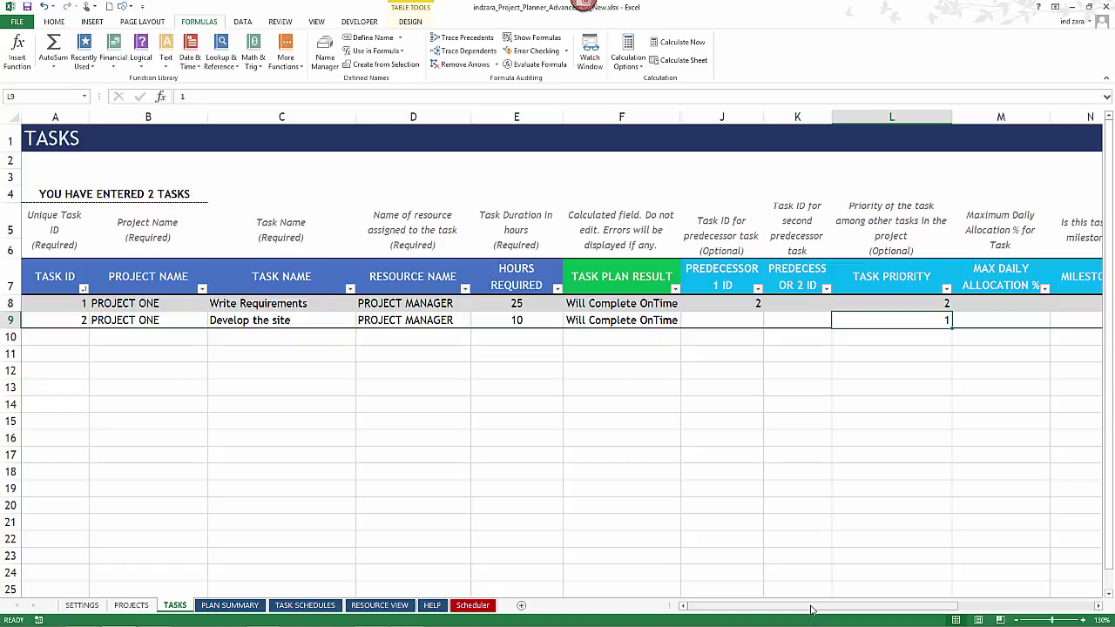
- Examine the calculated Overall Priority of both tasks, and open the Task Schedules sheet
left_click_drag(810, 609, 961, 607)
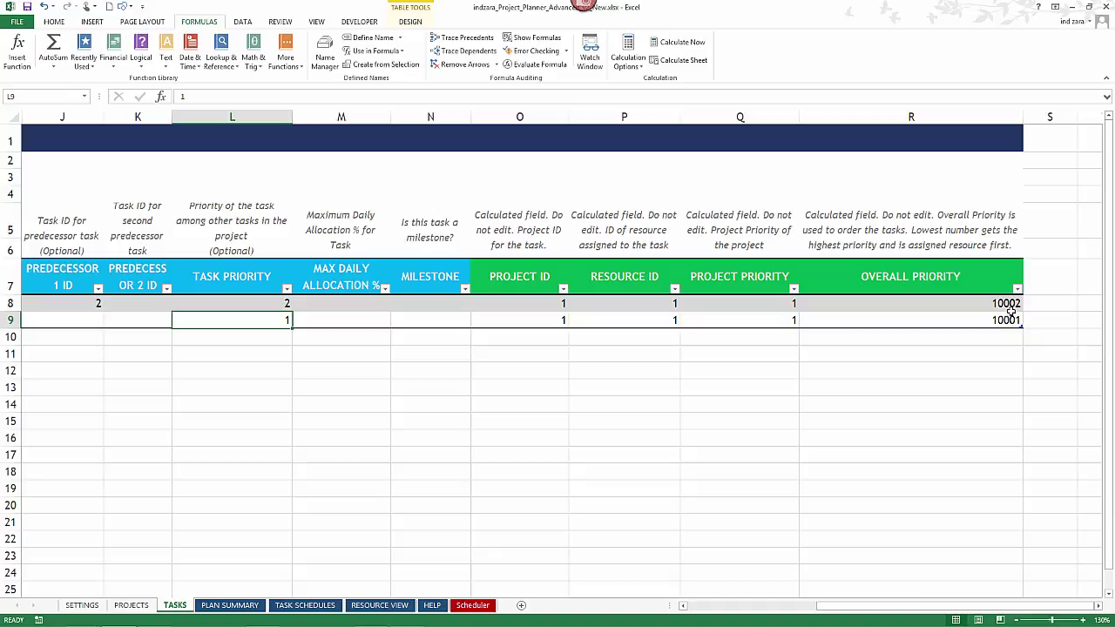
left_click_drag(837, 606, 710, 607)
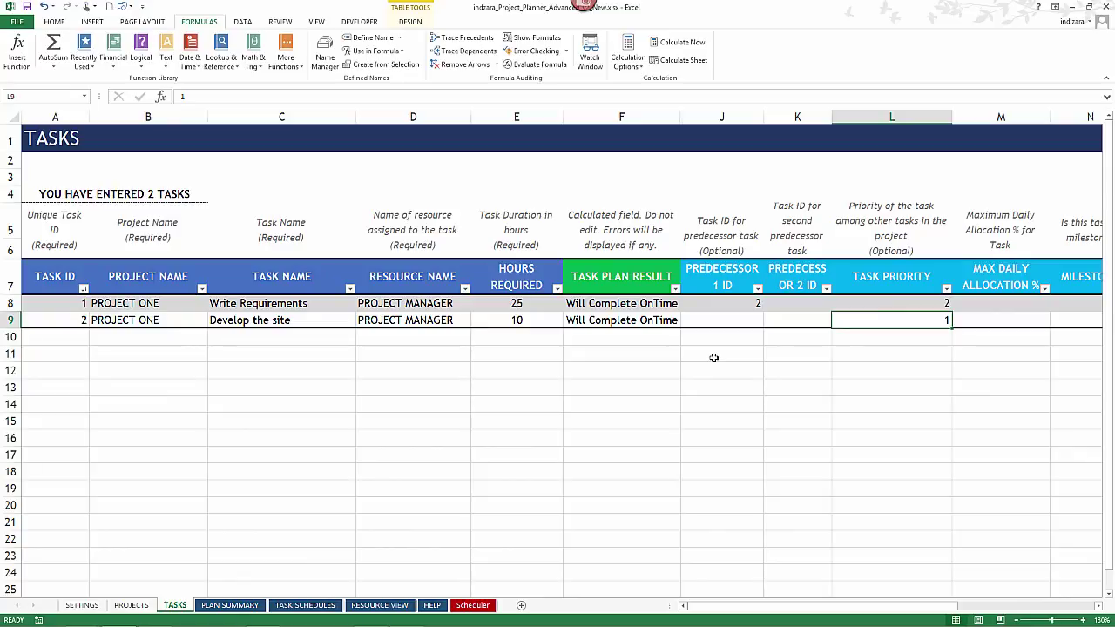
left_click(320, 607)
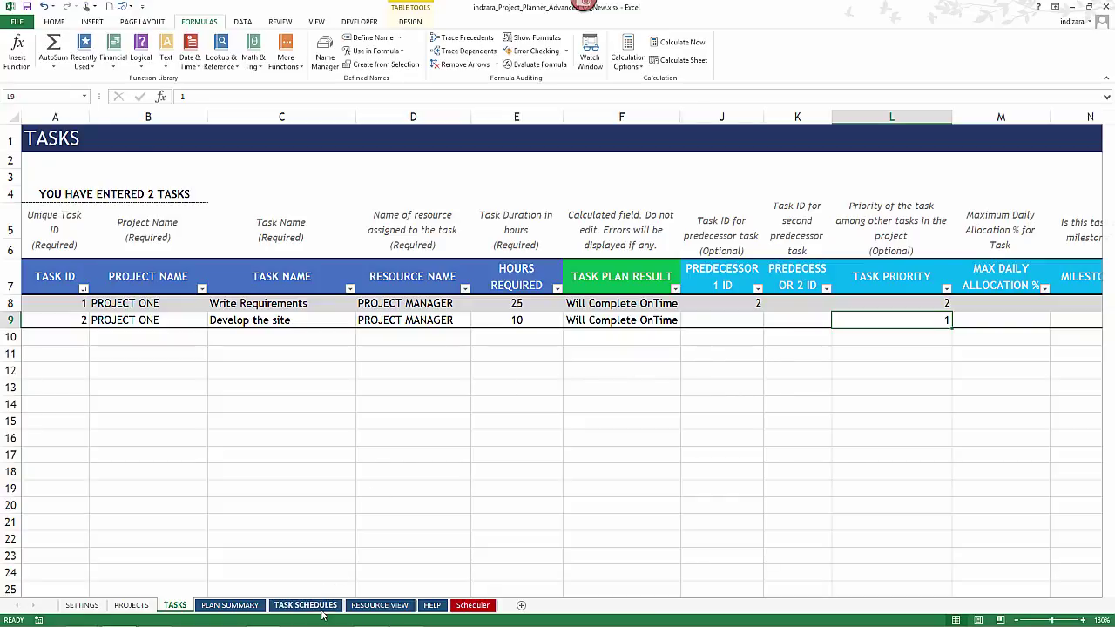